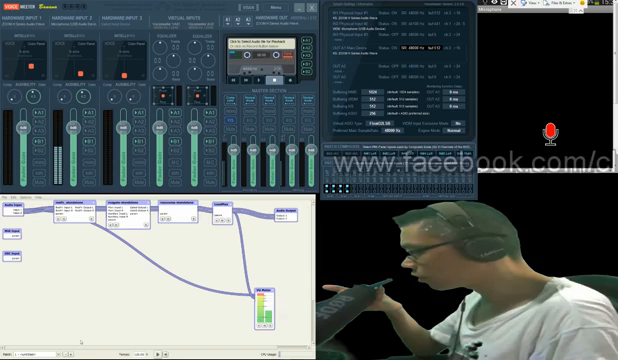
- Drag two ReaFir curve points down to flatten the subtraction curve toward the bottom
key("super")
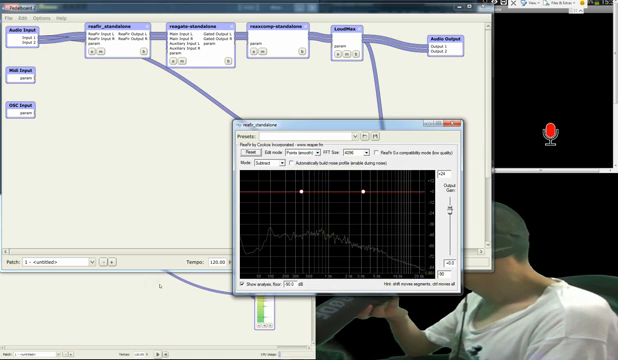
left_click_drag(286, 214, 255, 262)
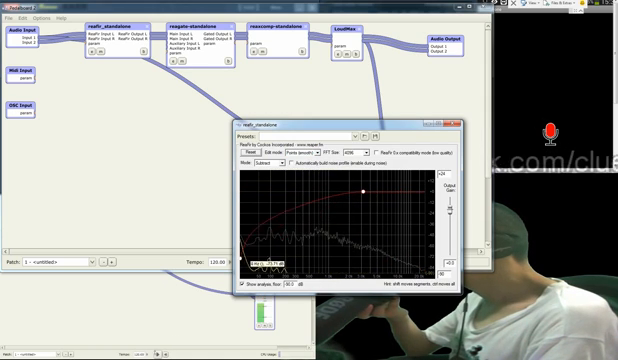
left_click_drag(363, 190, 390, 250)
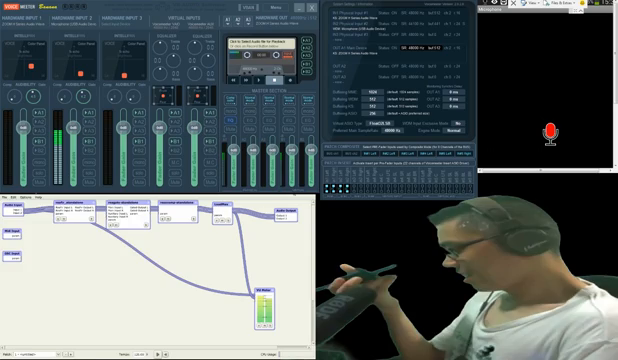
- Bring Pedalboard 2's patch window back up full-size from the Start menu
key("super")
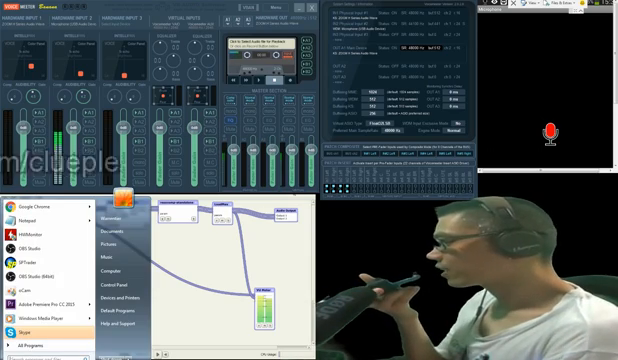
left_click(45, 220)
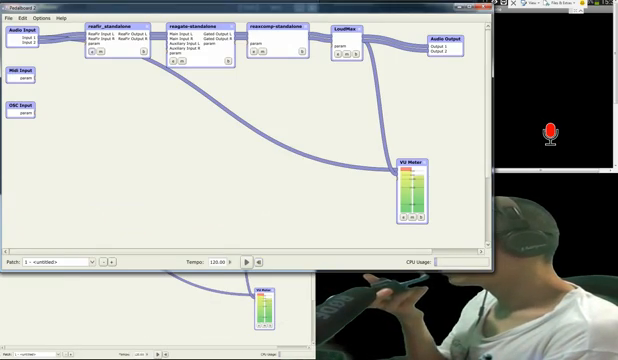